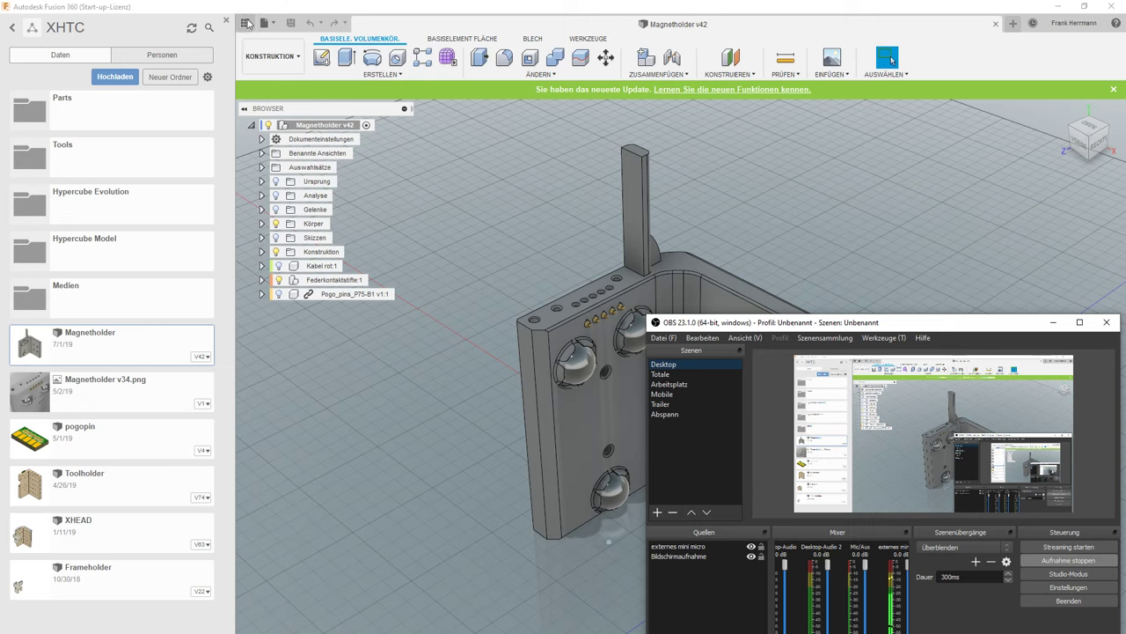
- Bring the Magnetholder v42 design forward and zoom in and out on its magnets
left_click(245, 22)
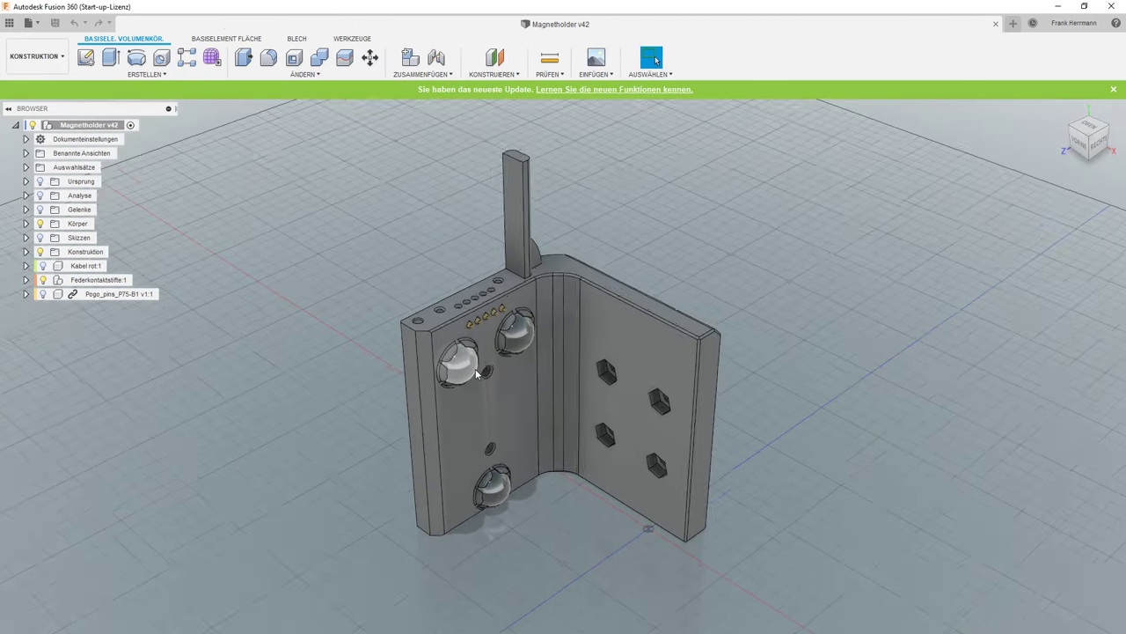
scroll(476, 374, "up", 5)
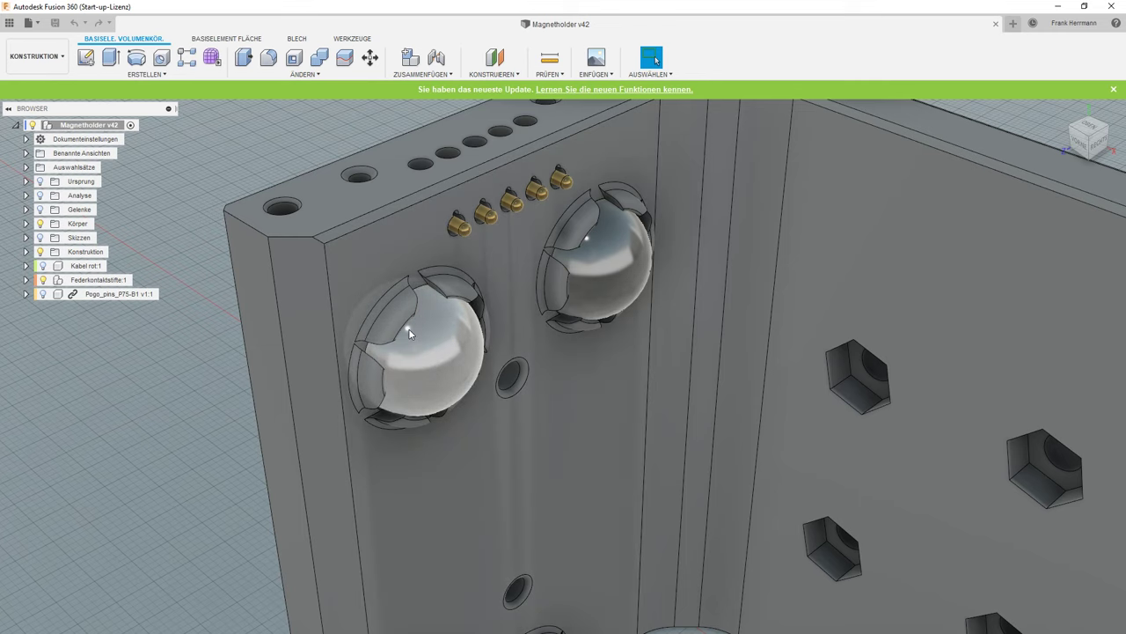
scroll(408, 330, "down", 4)
scroll(408, 333, "down", 2)
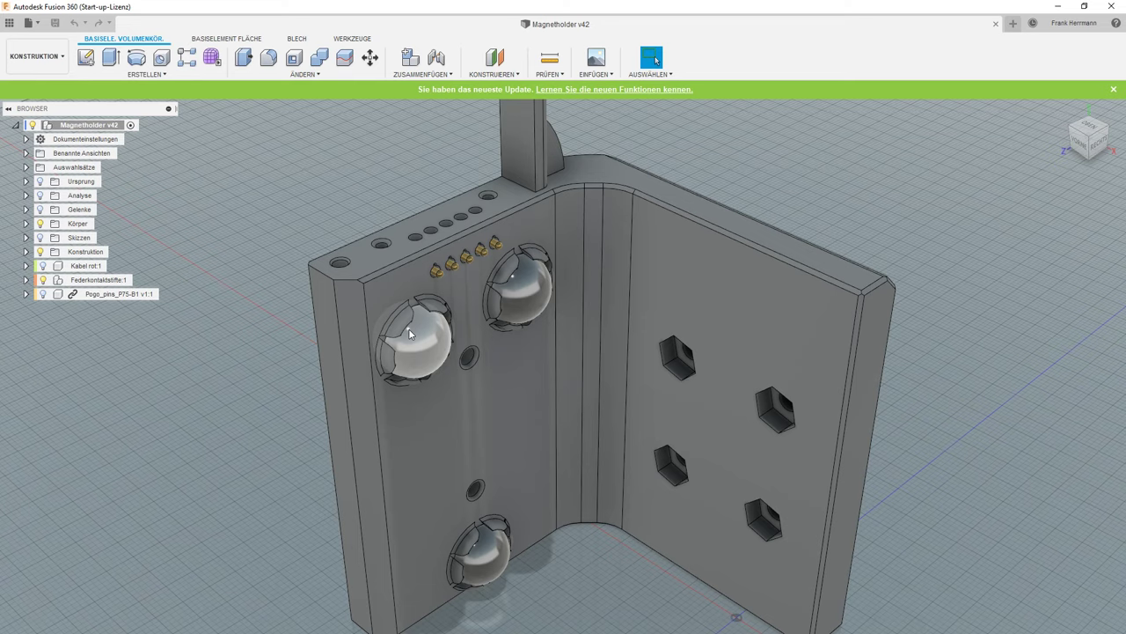
scroll(431, 329, "down", 3)
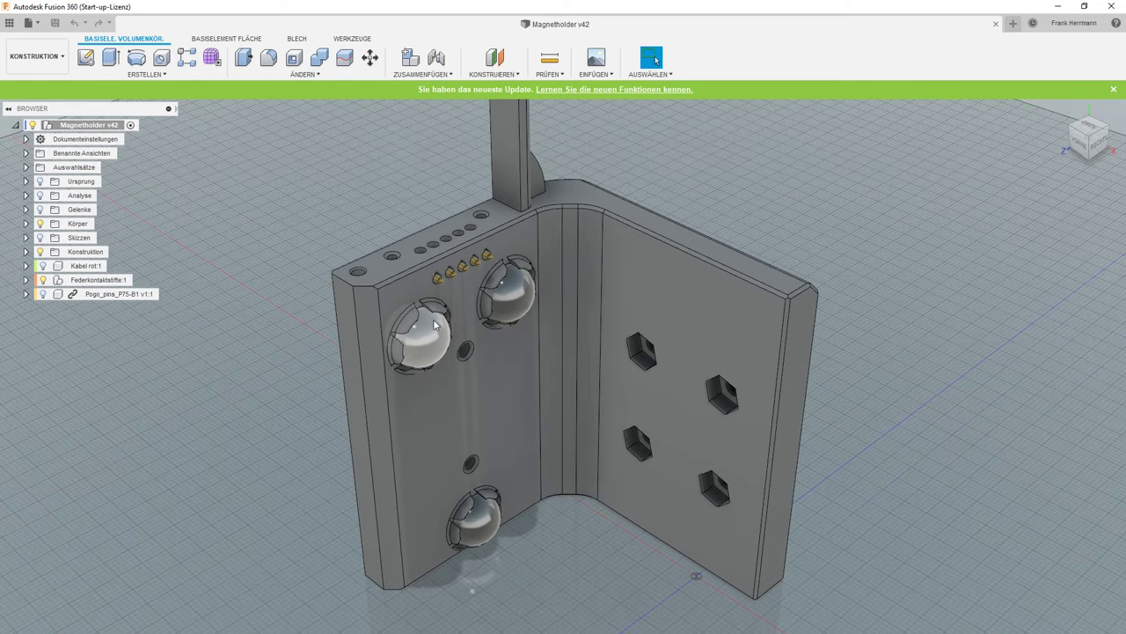
- Dismiss the update notice and start a new sketch on the bracket's magnet face
left_click(1113, 89)
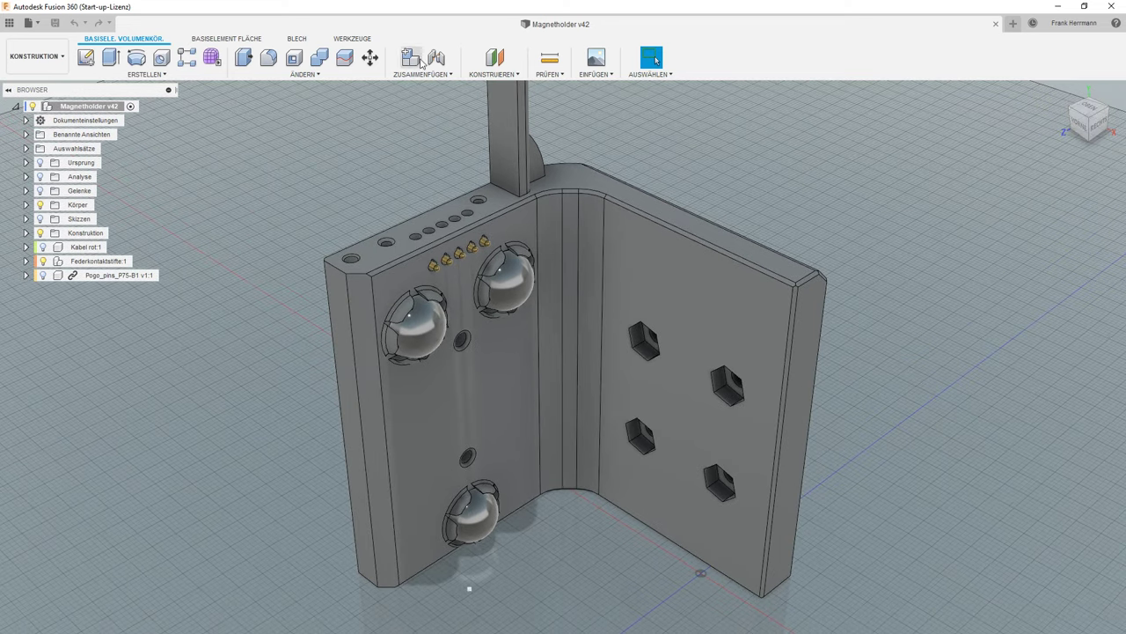
left_click(85, 57)
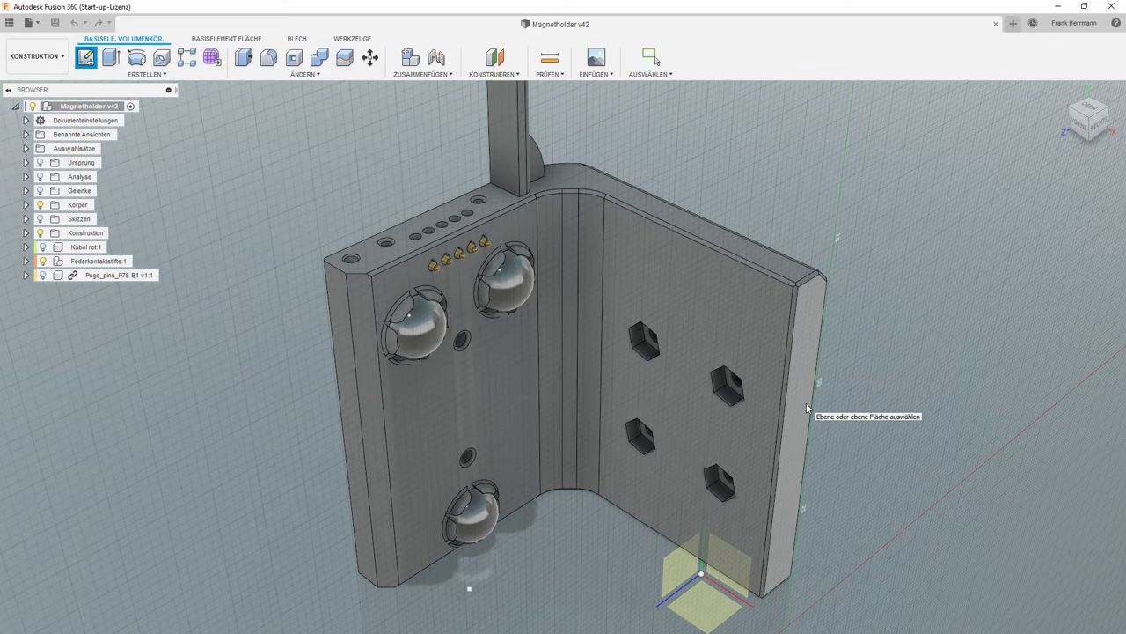
left_click(806, 404)
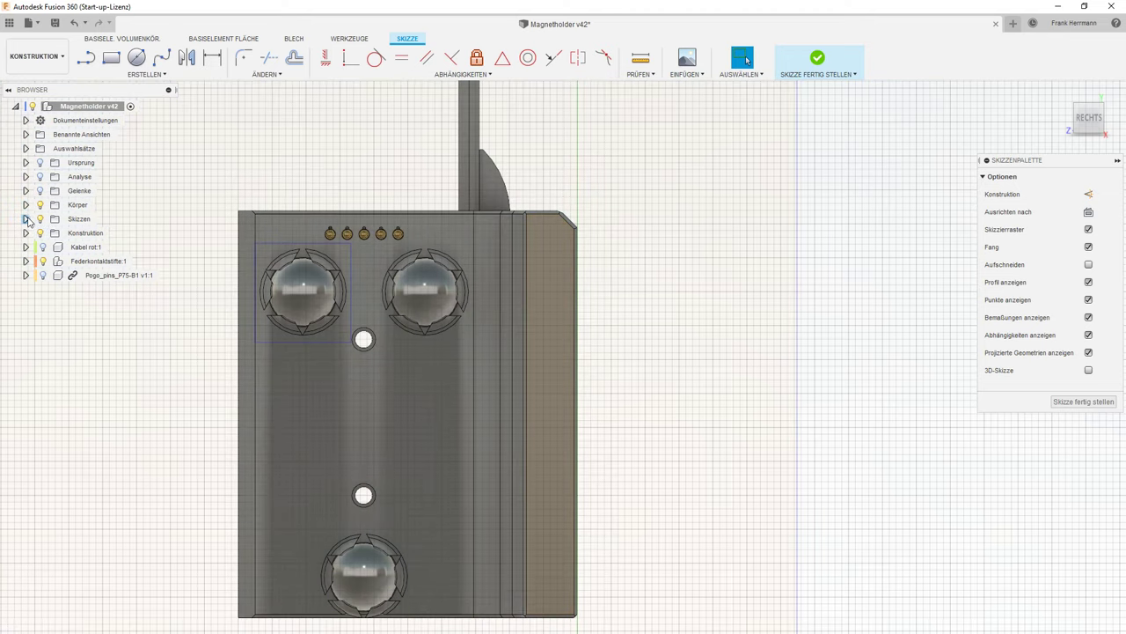
- Hide the SnapFit ausschneiden sketch and pan to centre the plate
left_click(25, 218)
left_click(50, 445)
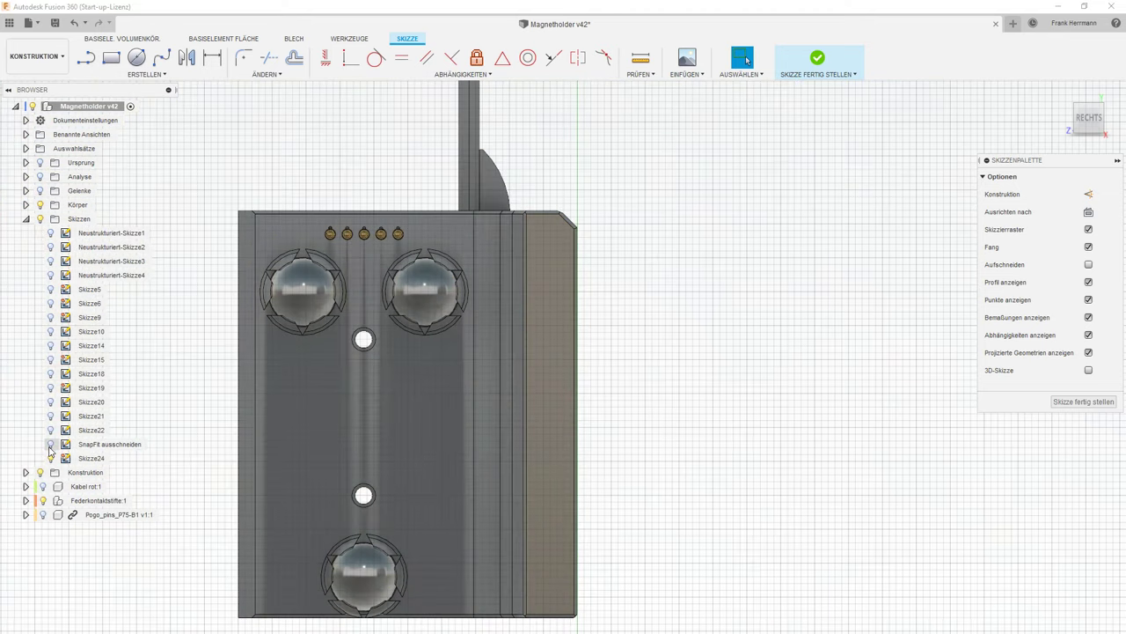
left_click(26, 219)
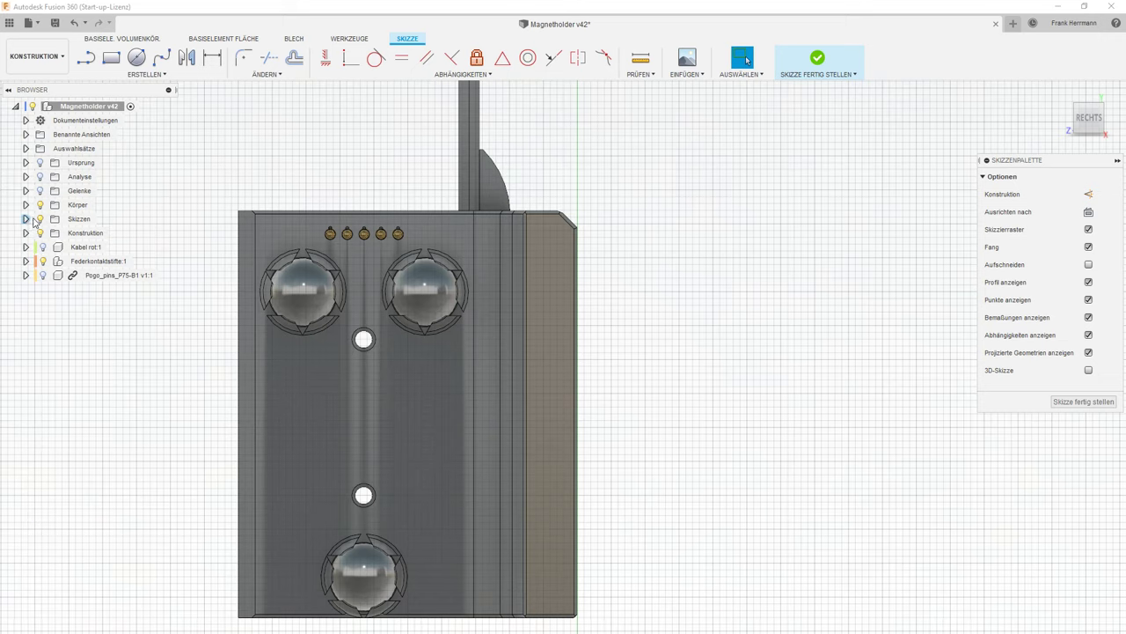
middle_click_drag(228, 314, 434, 282)
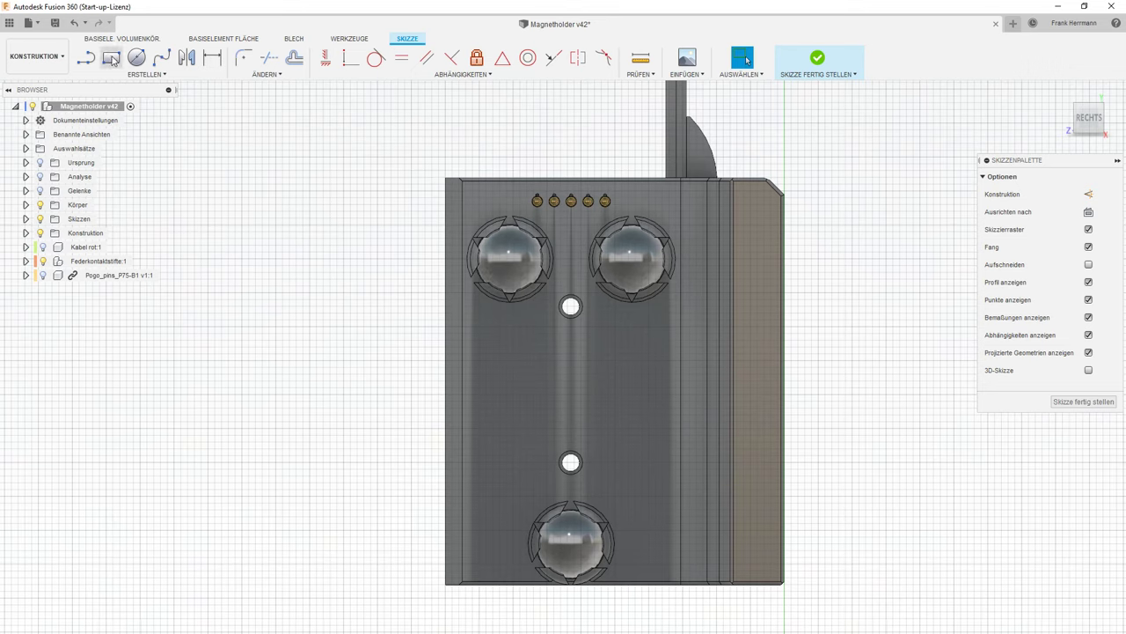
- Draw a 15 × 15 mm rectangle from the plate's top-left corner around the upper-left magnet
left_click(111, 58)
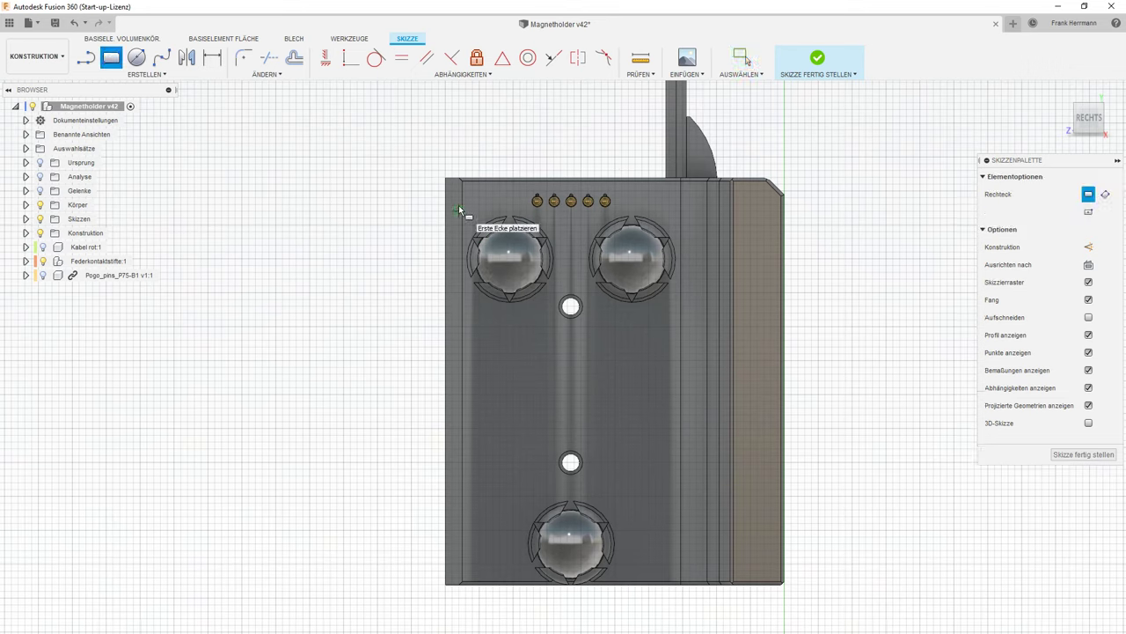
left_click(459, 211)
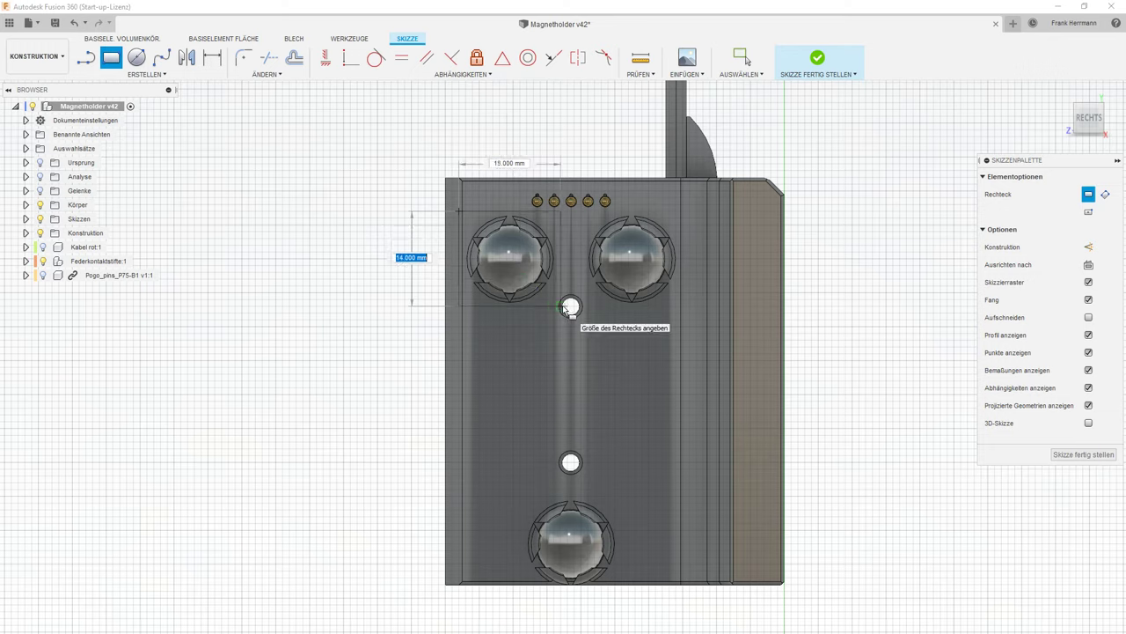
key("Tab")
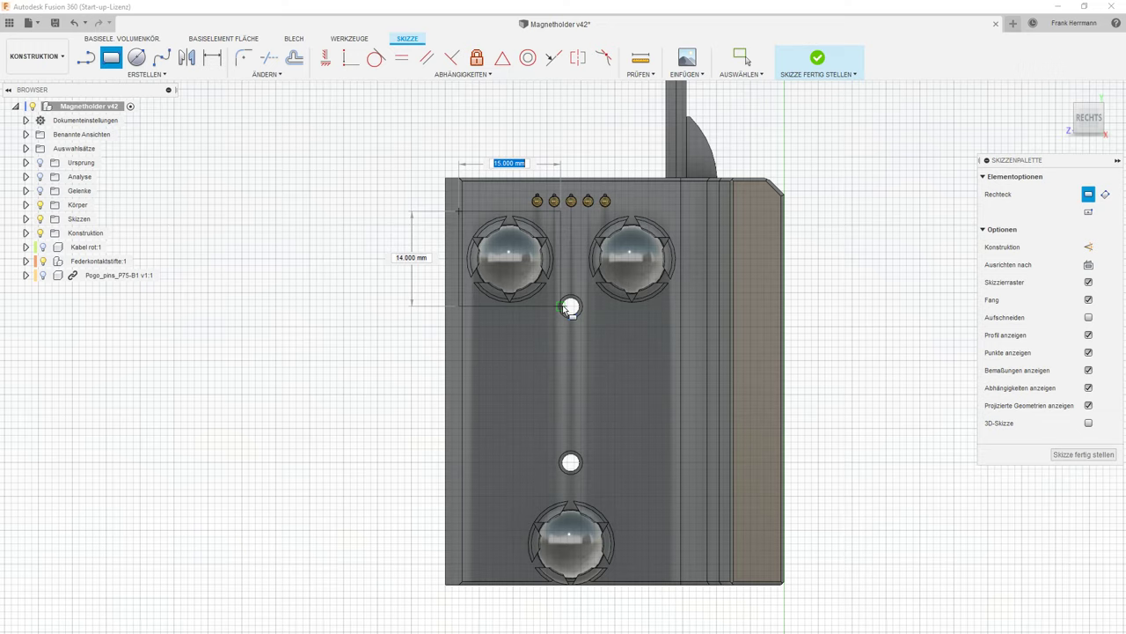
scroll(566, 307, "down", 3)
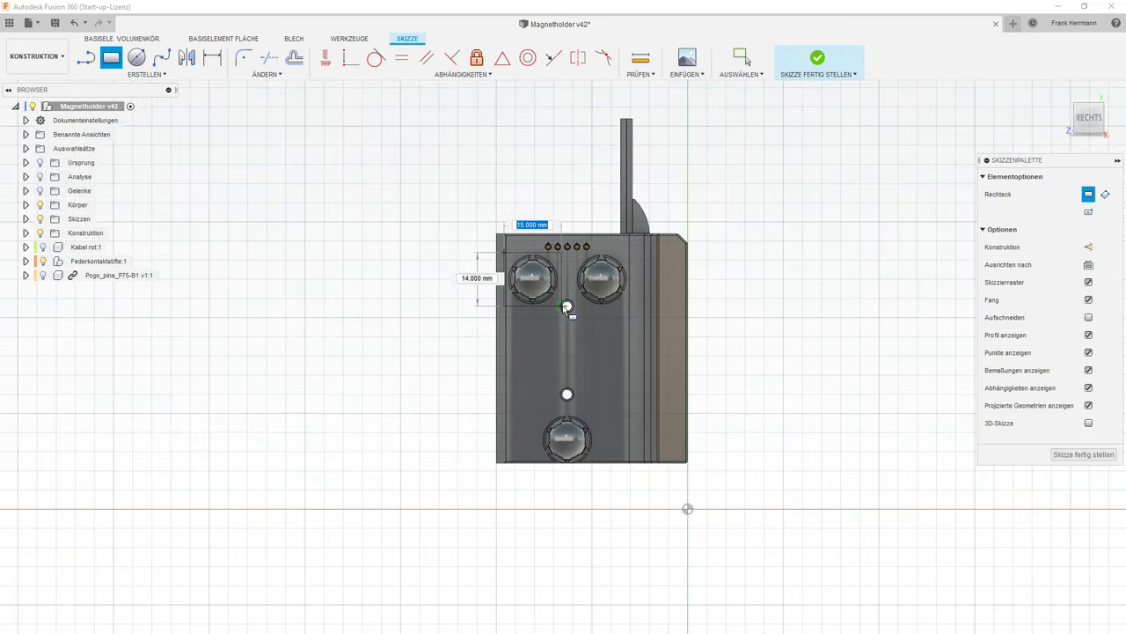
key("Tab")
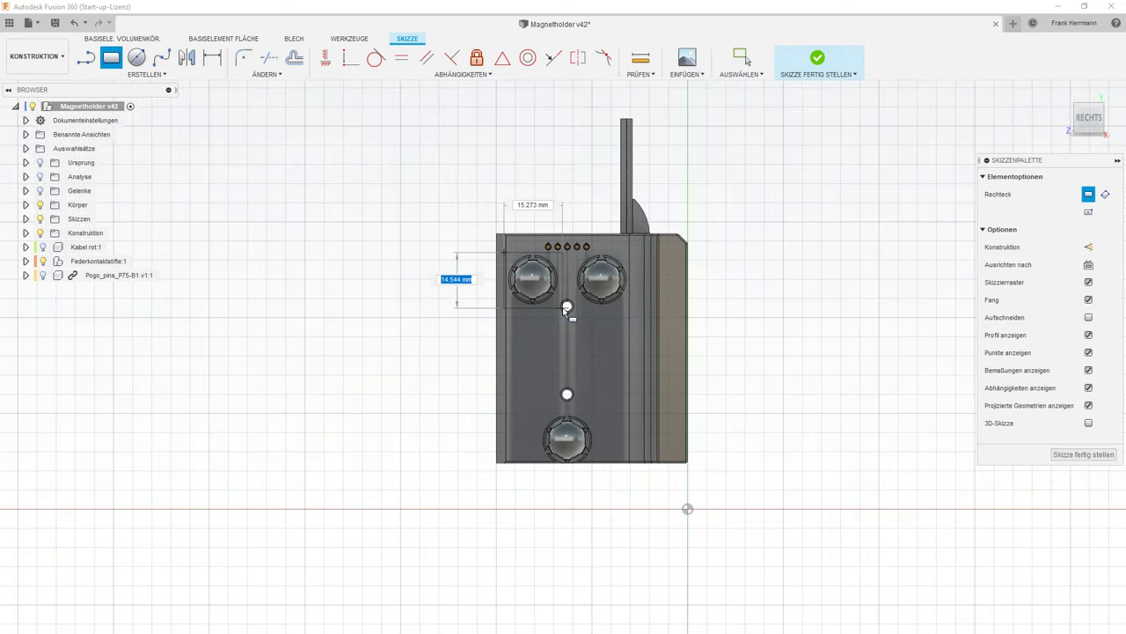
scroll(565, 308, "down", 2)
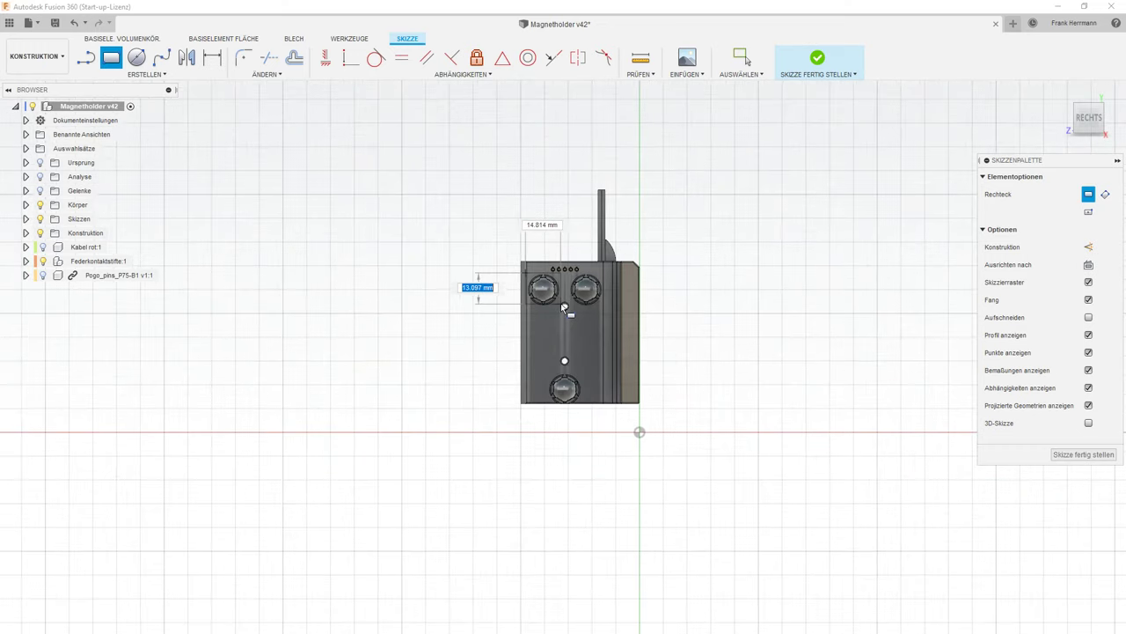
scroll(564, 307, "up", 5)
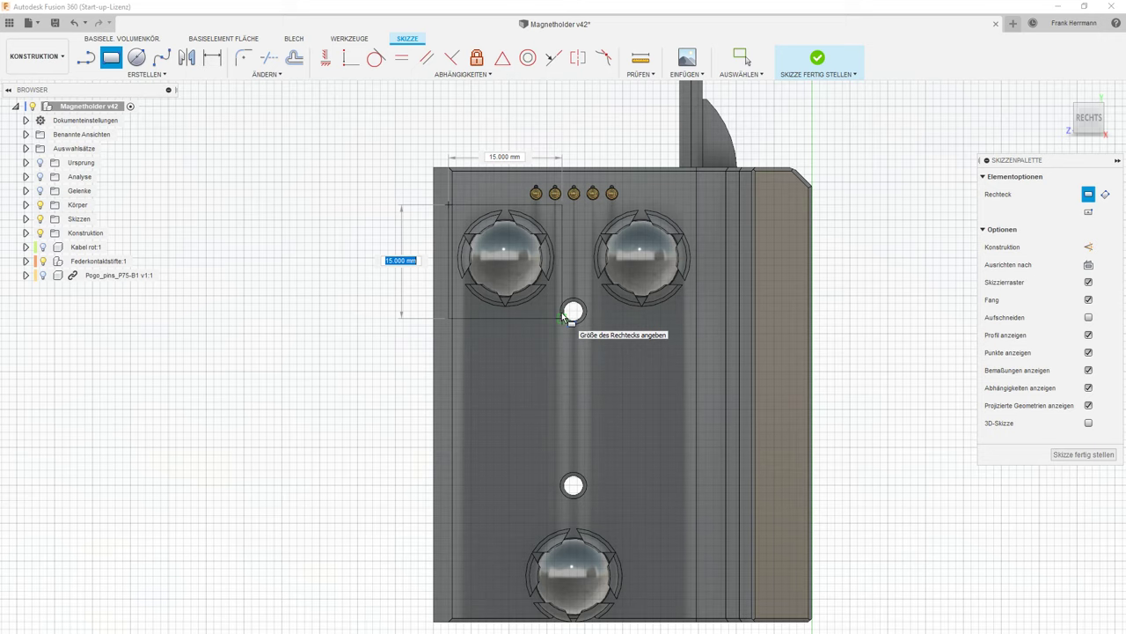
left_click(564, 315)
scroll(366, 239, "down", 2)
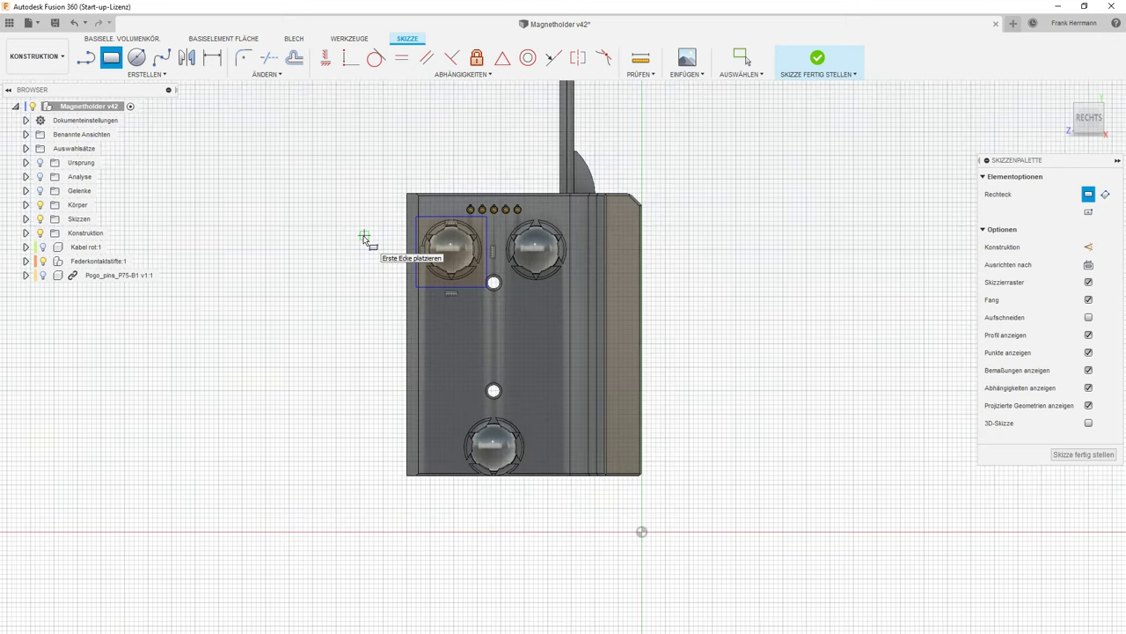
scroll(366, 239, "down", 2)
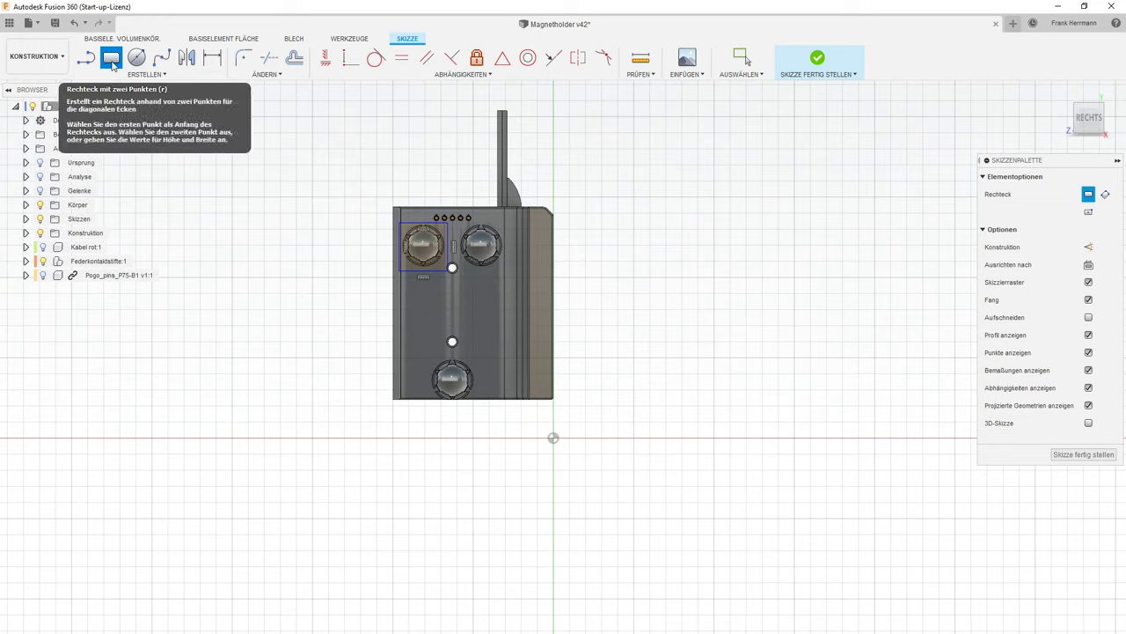
- Draw a large rectangle around the whole holder, then finish the sketch and start Extrude
left_click(111, 61)
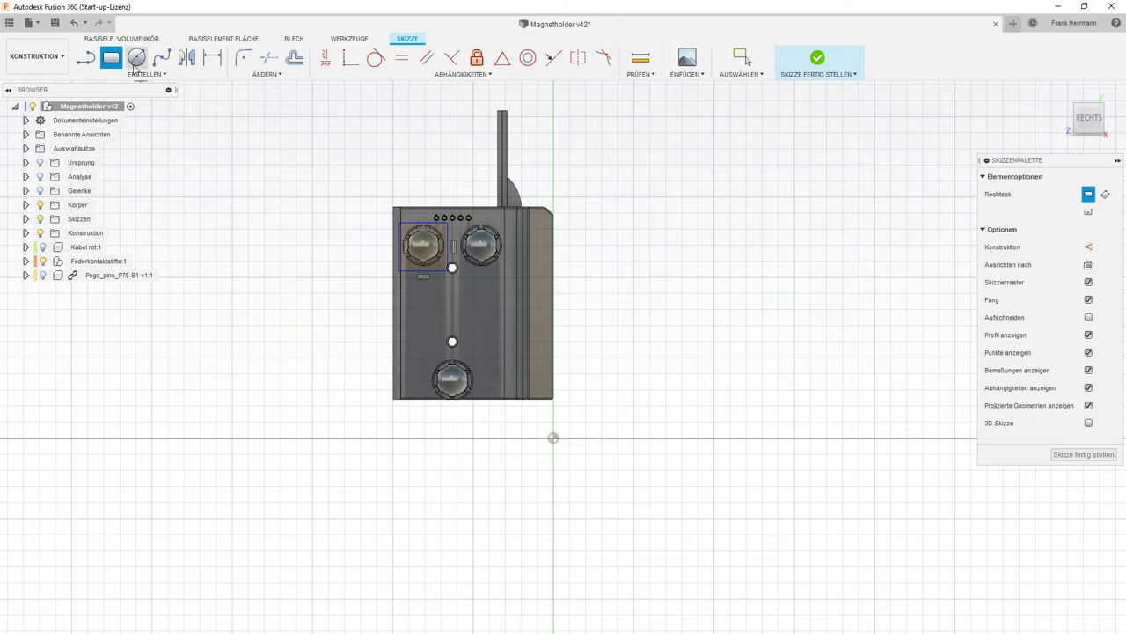
left_click(280, 100)
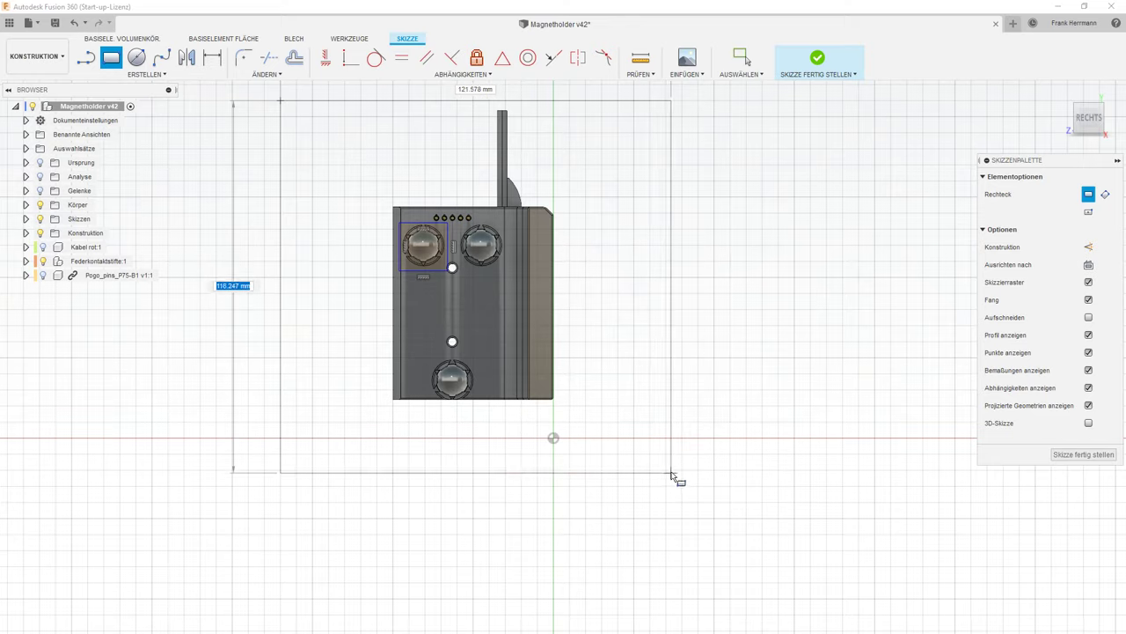
left_click(667, 454)
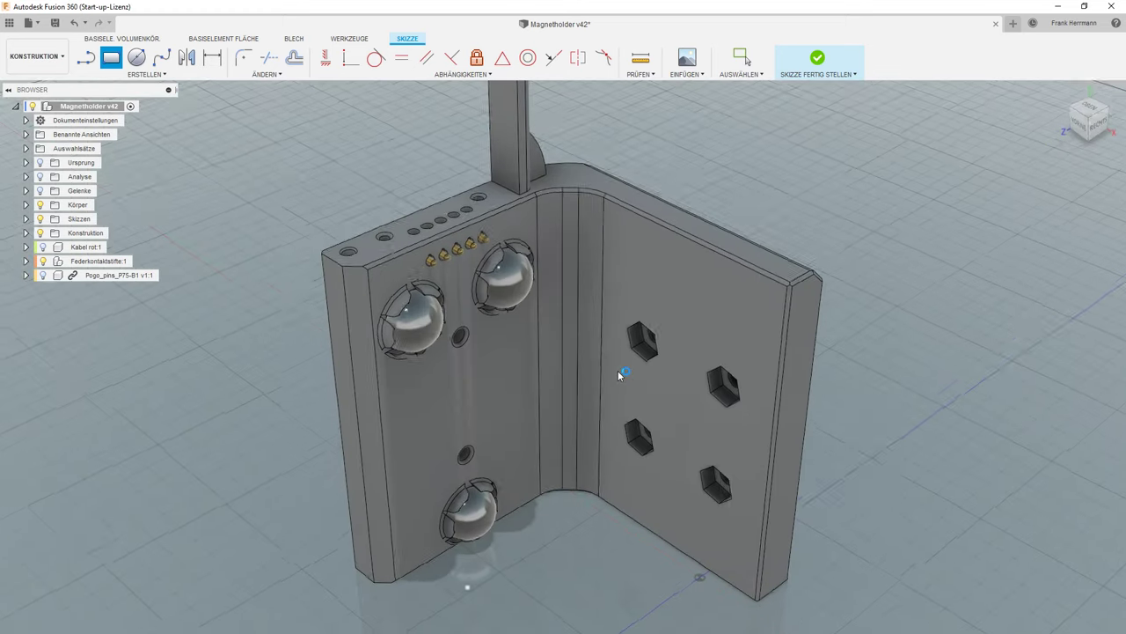
key("e")
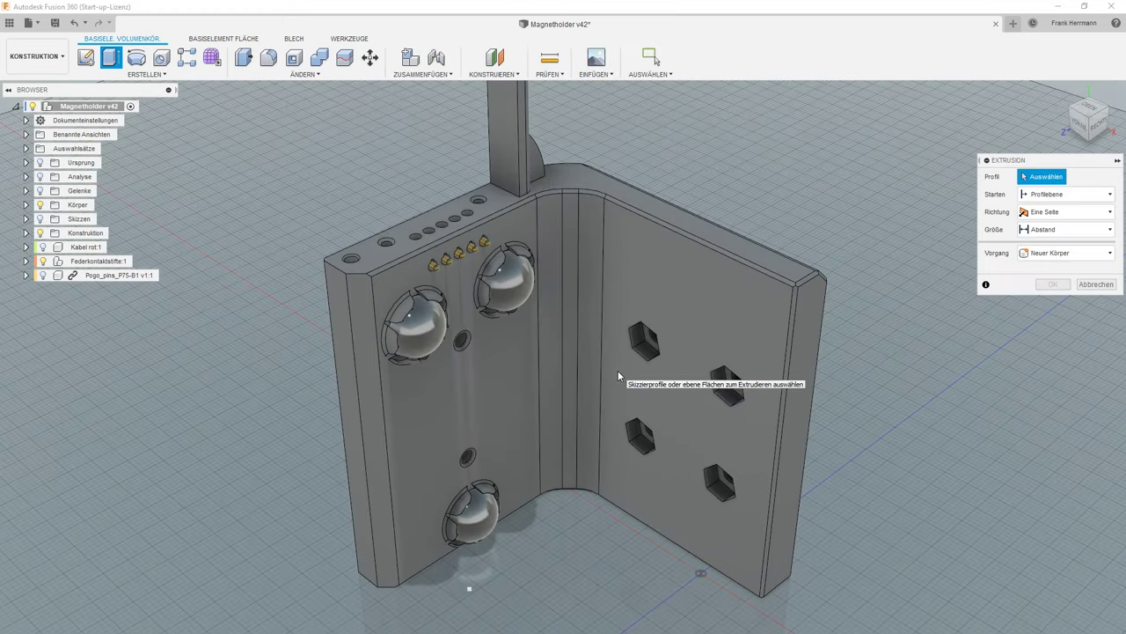
- Show the sketches and cut the outer profile -67 mm through the holder
left_click(40, 219)
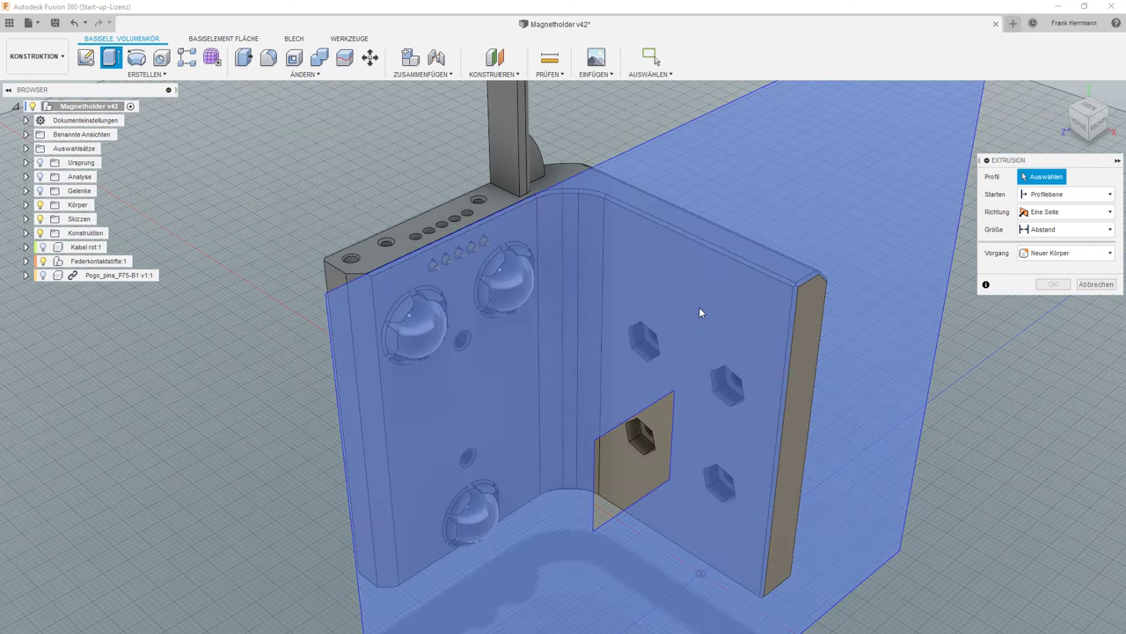
left_click(699, 307)
left_click_drag(719, 472, 390, 322)
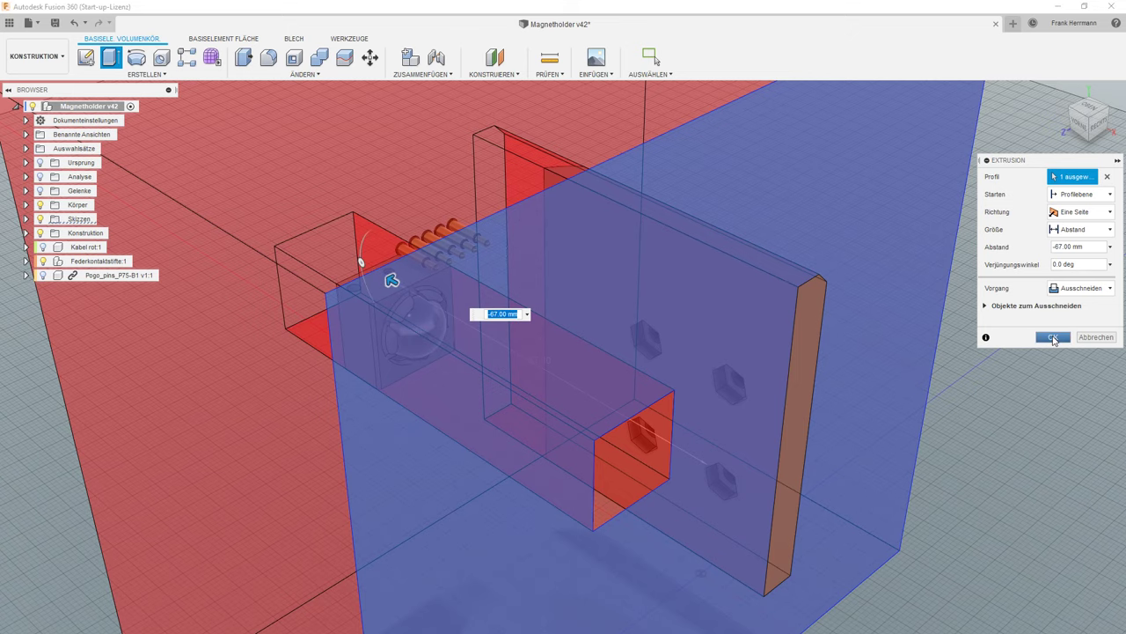
left_click(1054, 338)
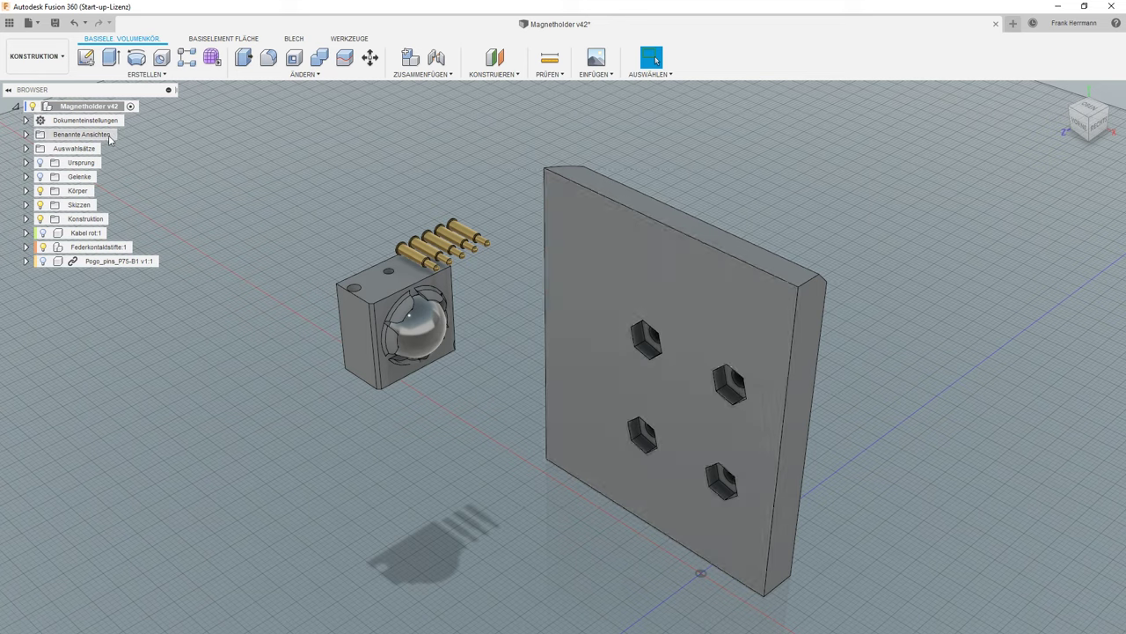
- In the bodies list, hide Federkontaktstifte:1 and select the Magnetholder body
left_click(25, 190)
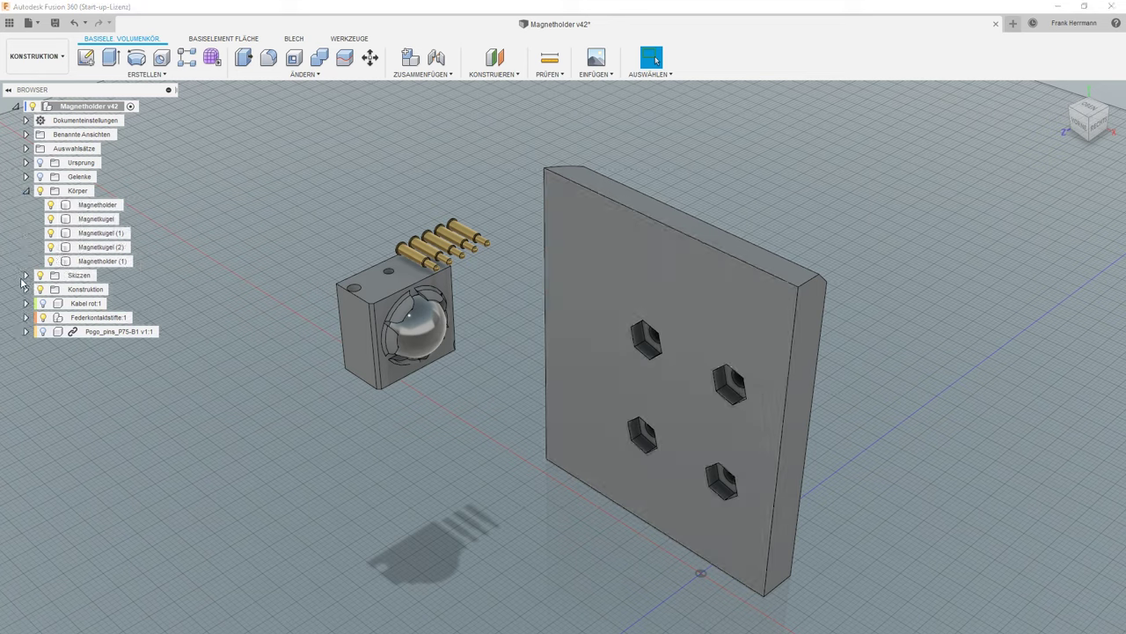
left_click(43, 318)
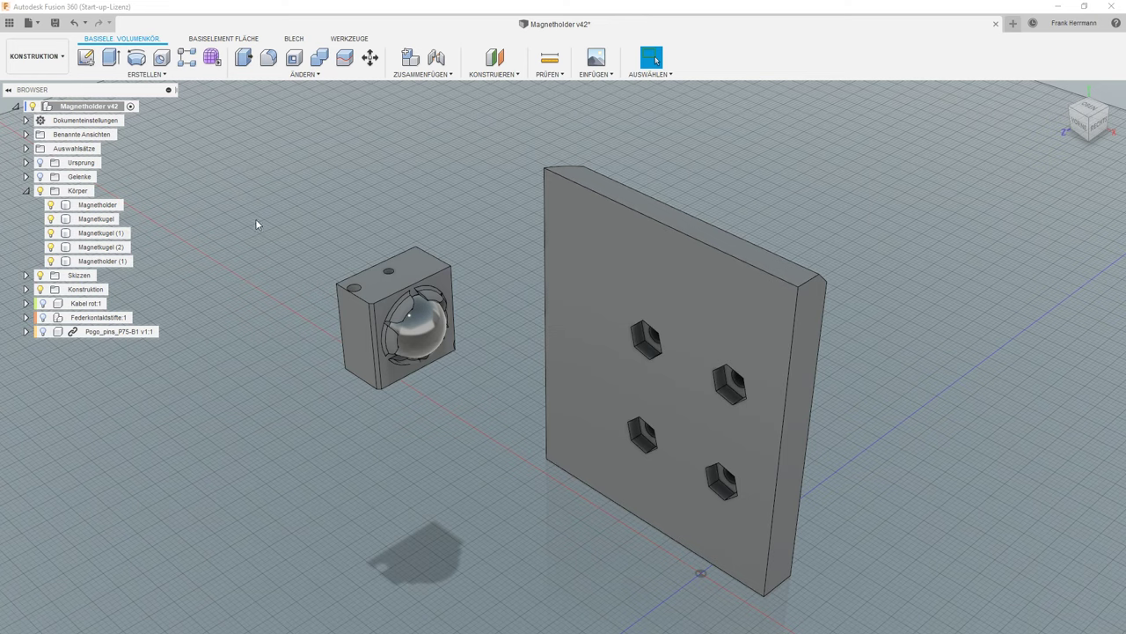
left_click(106, 207)
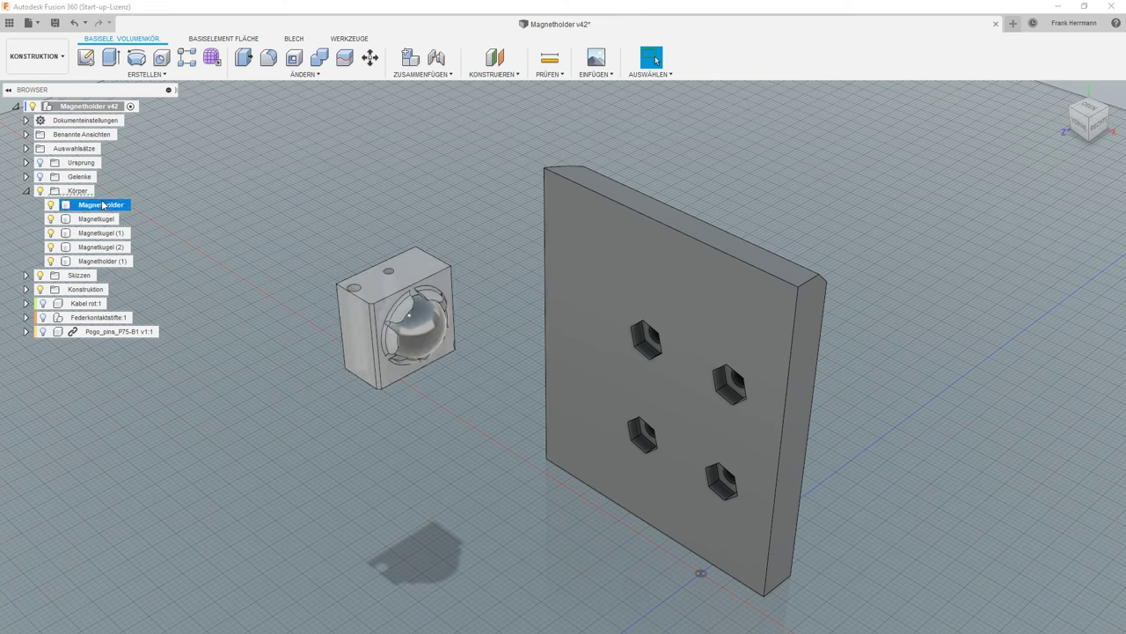
- Save the Magnetholder body as MagnetholderSnapFit.stl in the 3D-Objekte folder
right_click(106, 206)
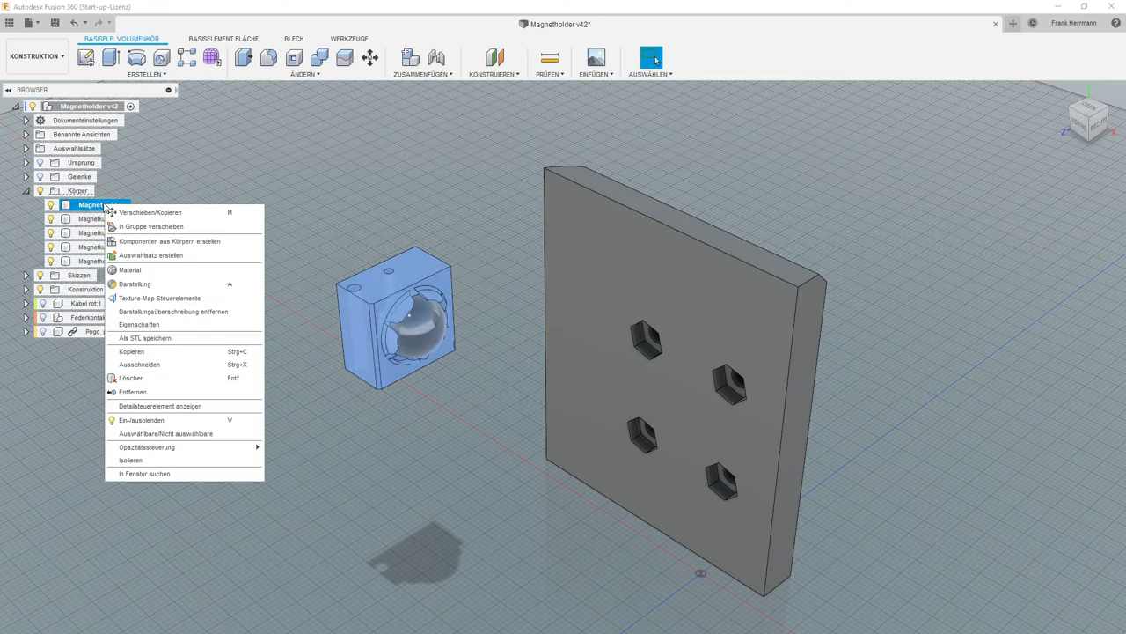
left_click(164, 343)
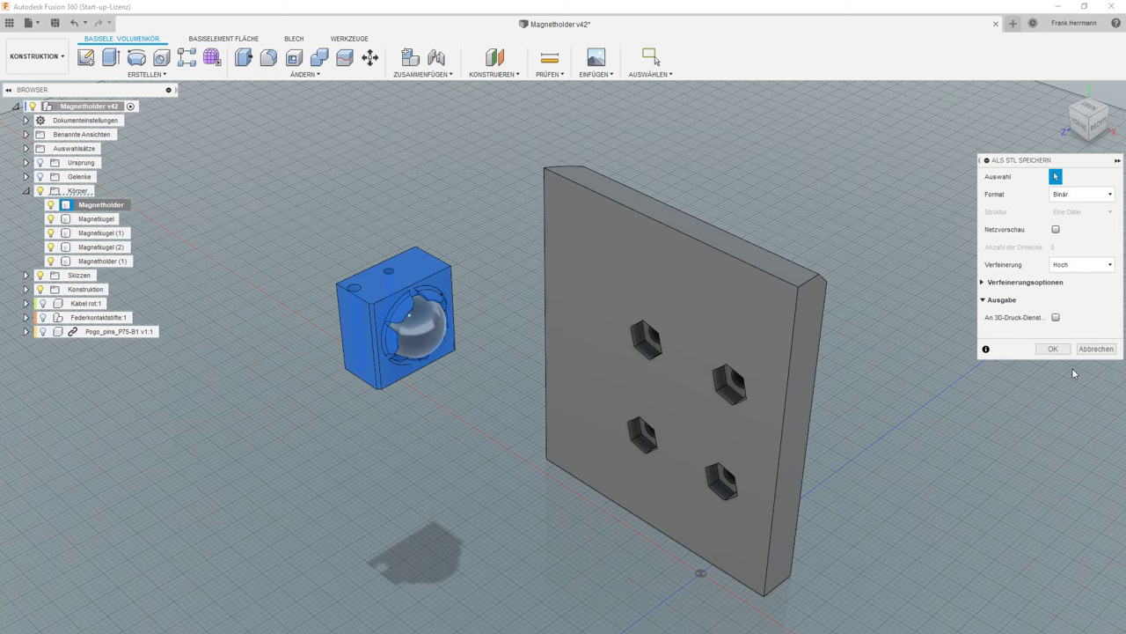
left_click(1052, 349)
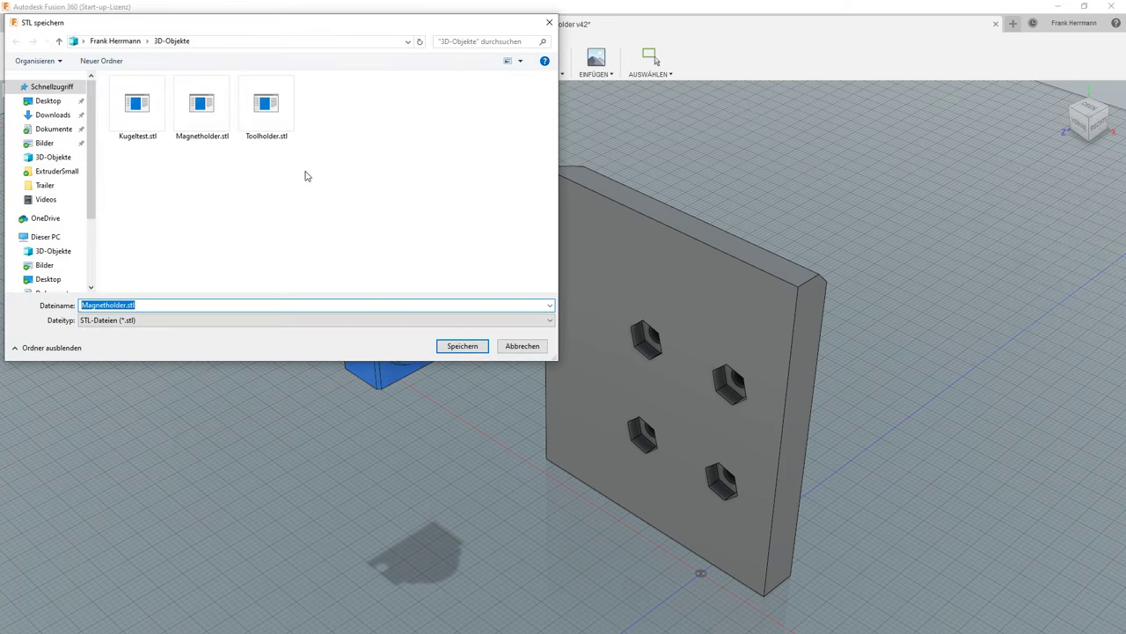
left_click(224, 306)
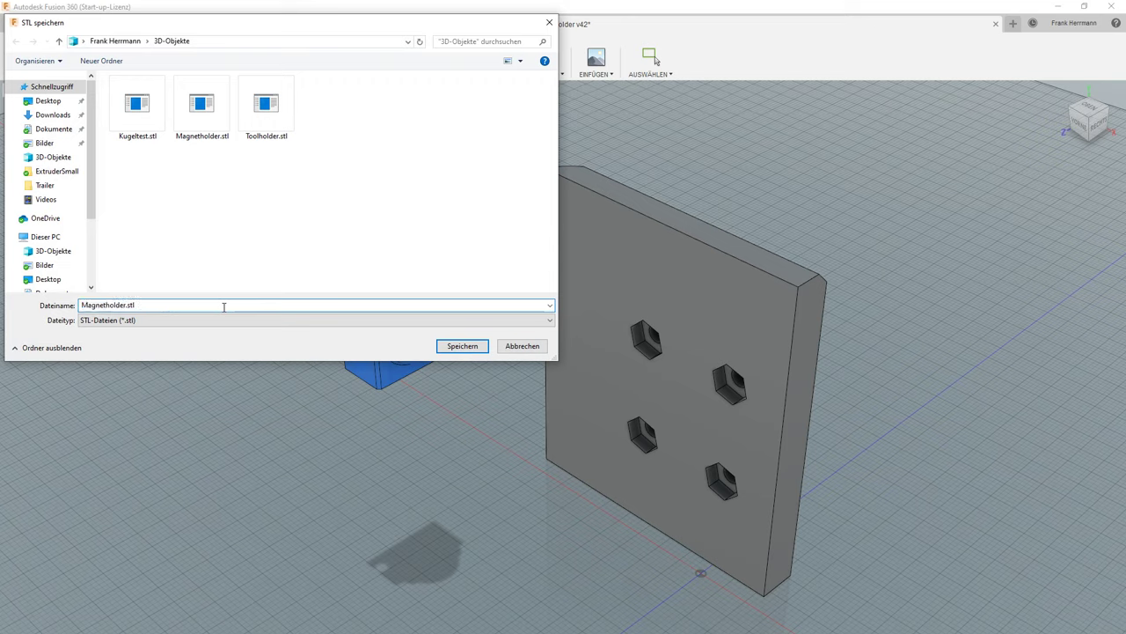
type("SnapFit")
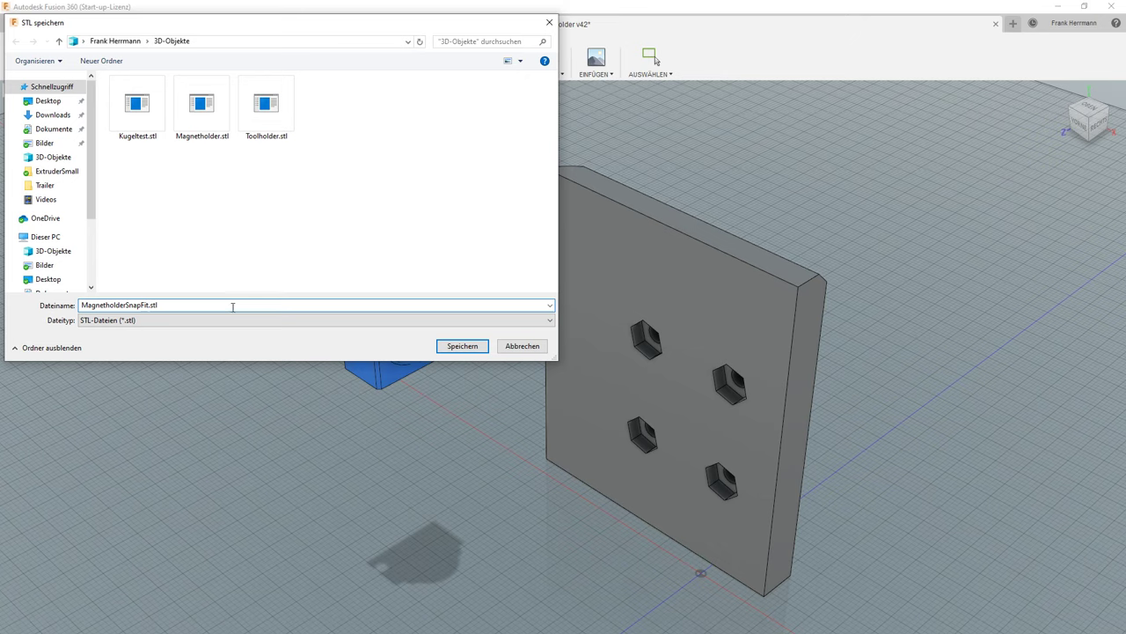
left_click(479, 348)
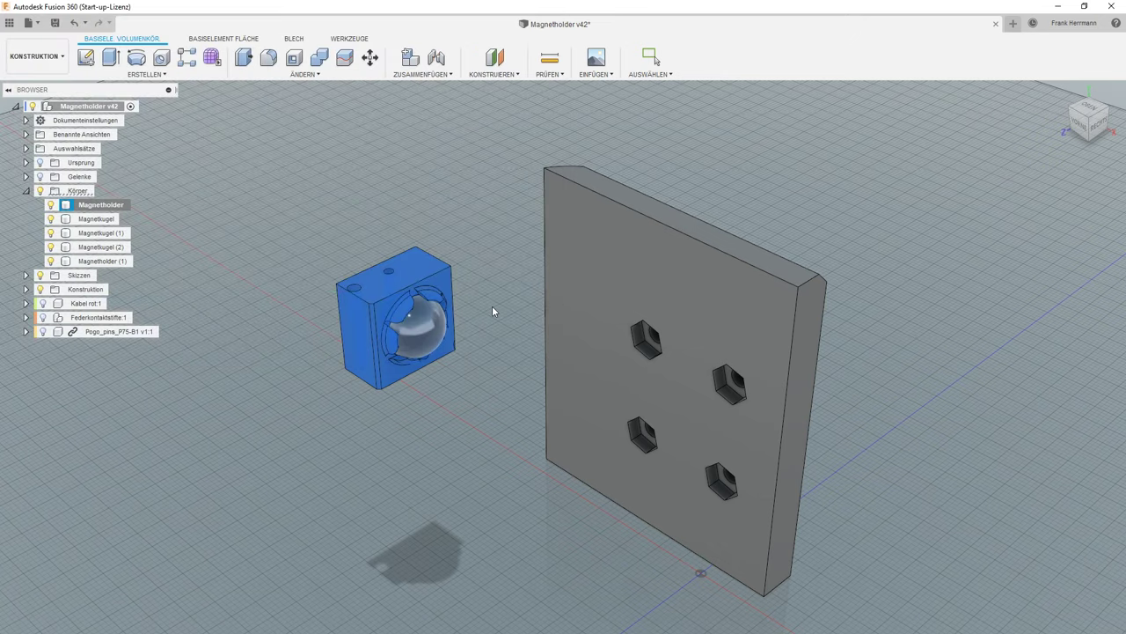
- Deselect the body, expand the Skizzen folder and orbit to an angled view of the holder
key("Escape")
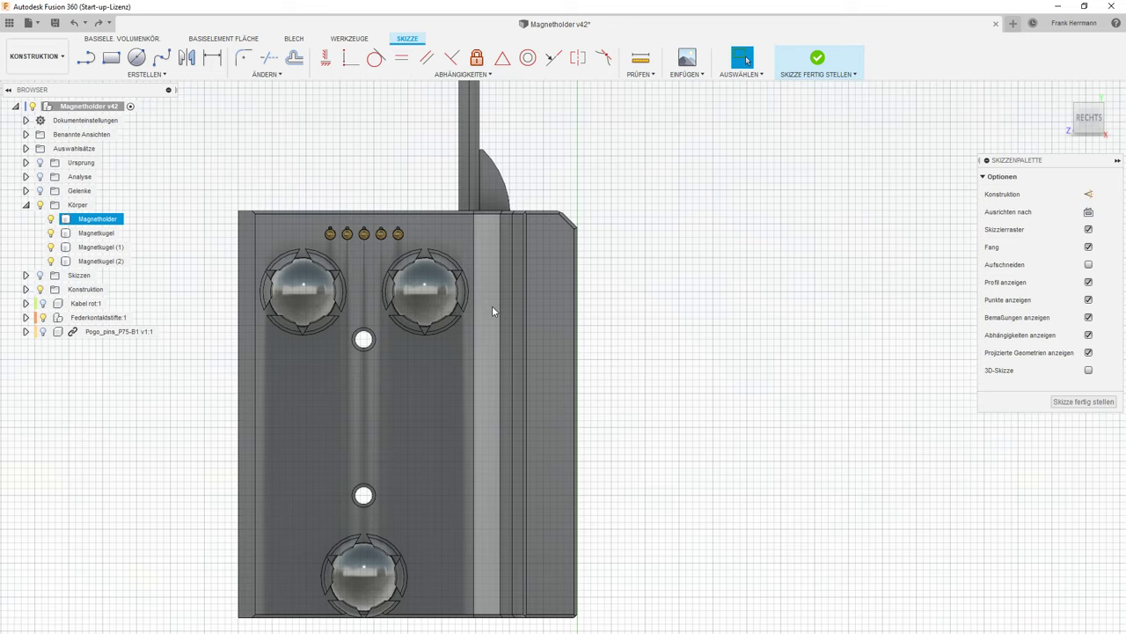
left_click(26, 275)
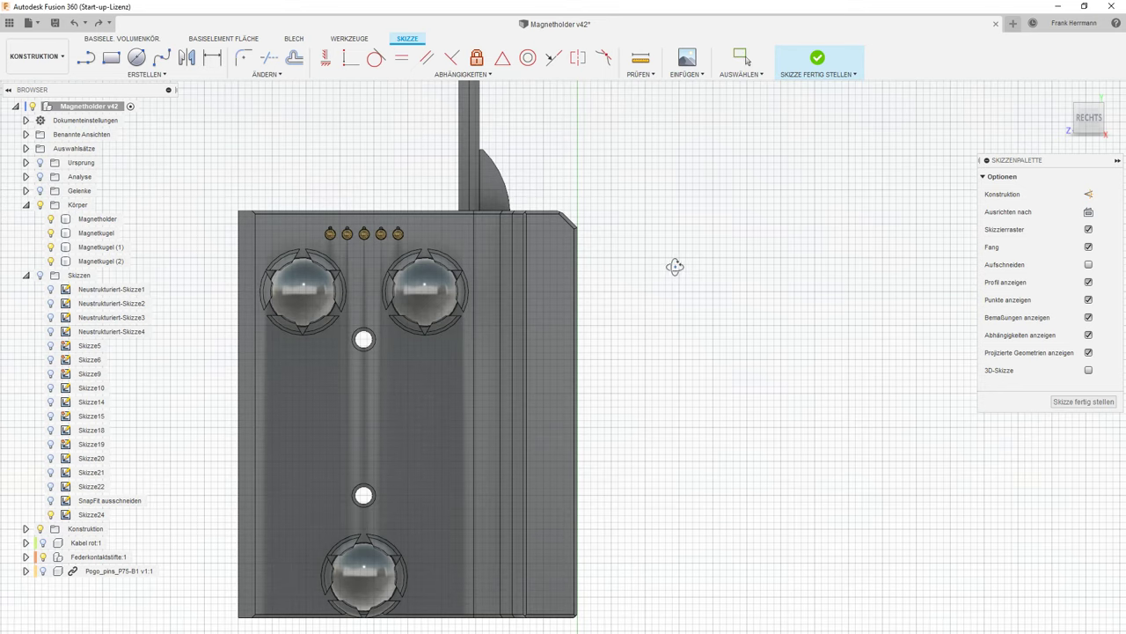
middle_click_drag(674, 264, 642, 259, "shift")
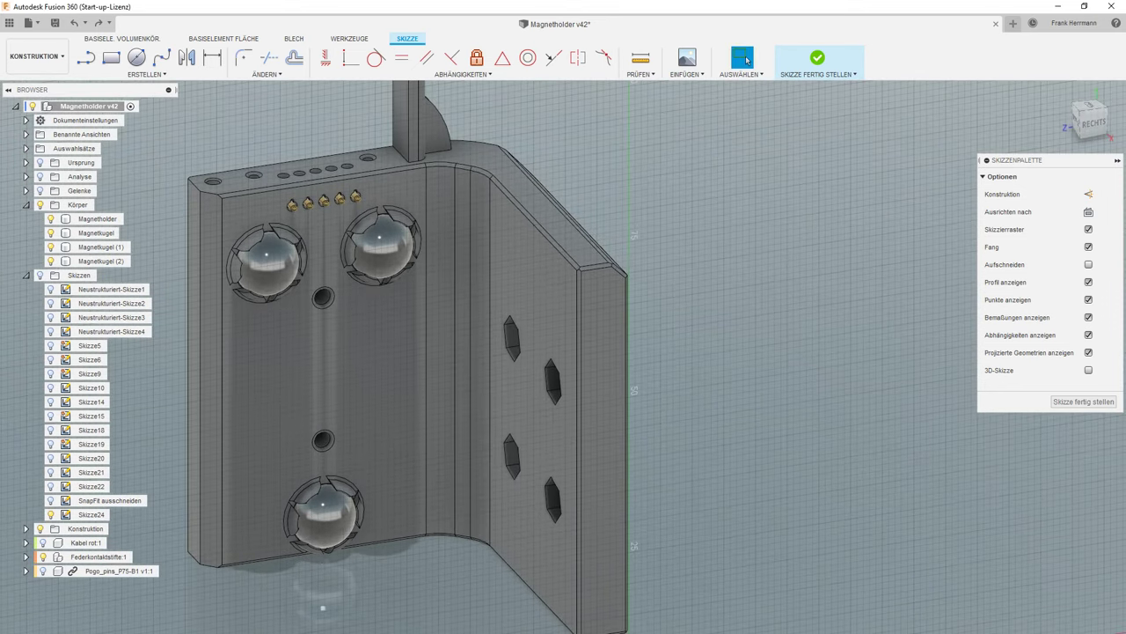
- Switch to the OBS Studio window
key("alt+Tab")
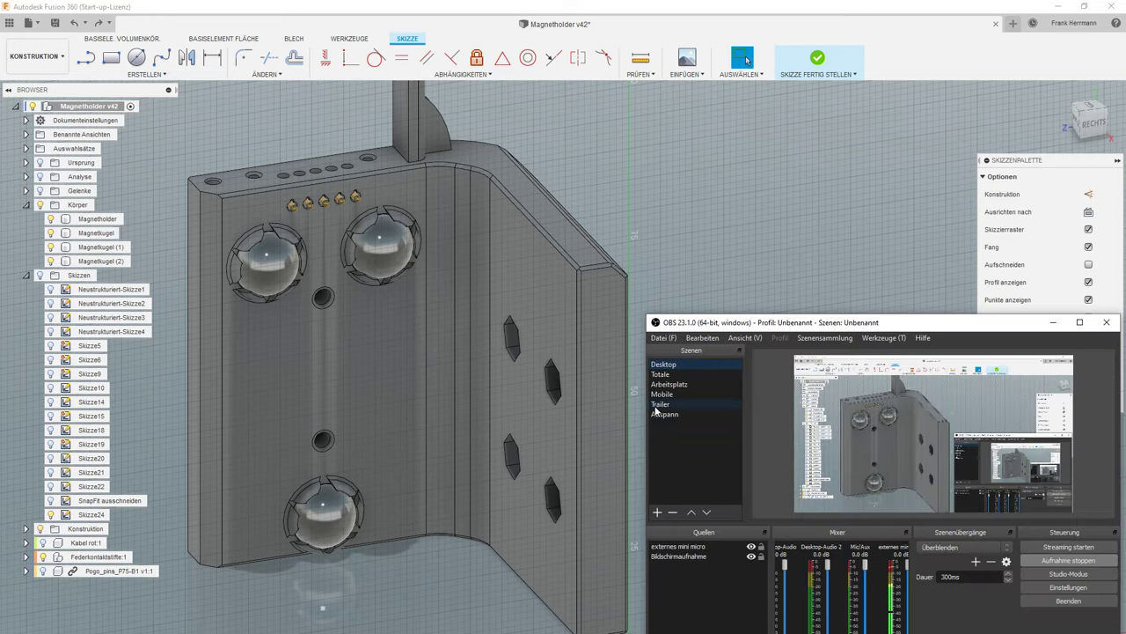